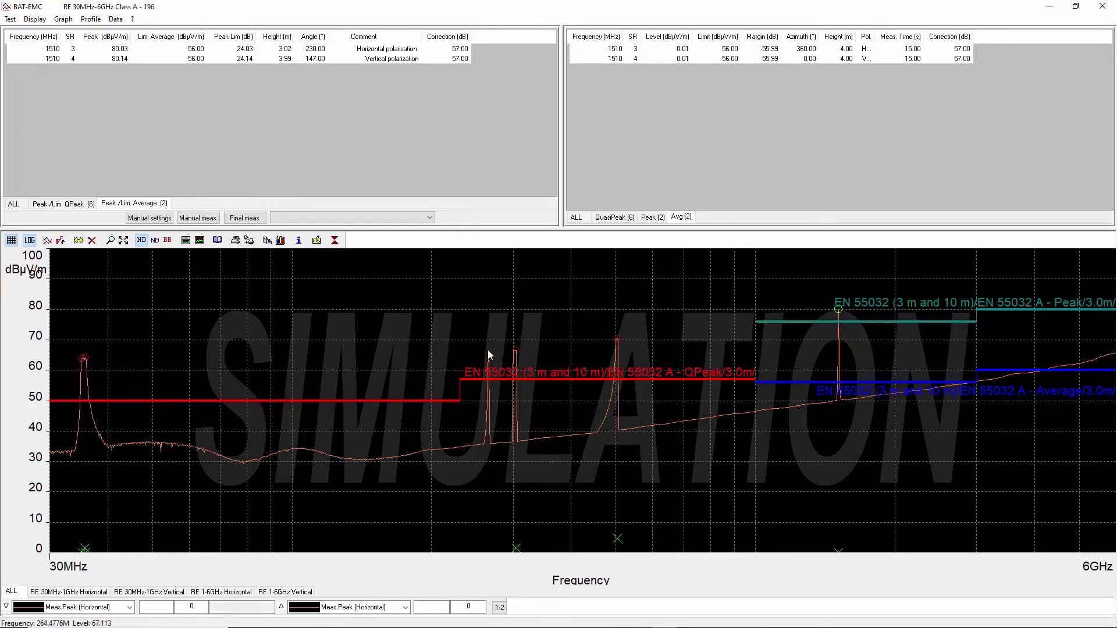
Place cursor #1 on the unmarked peak near 265 MHz and transfer it to the table of suspects
left_click(489, 355)
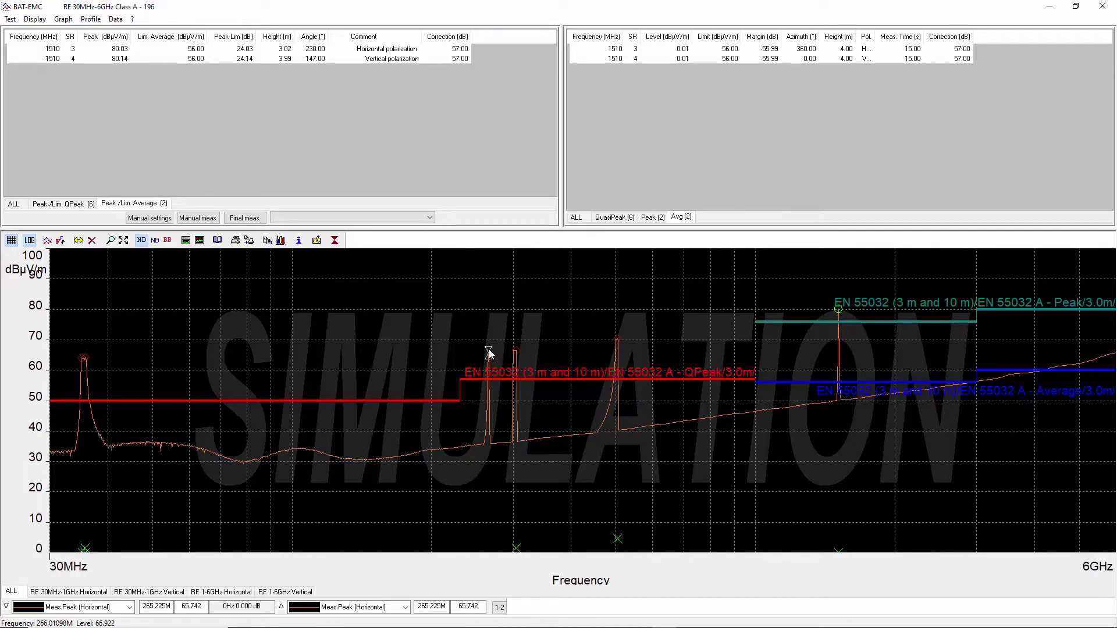
right_click(488, 351)
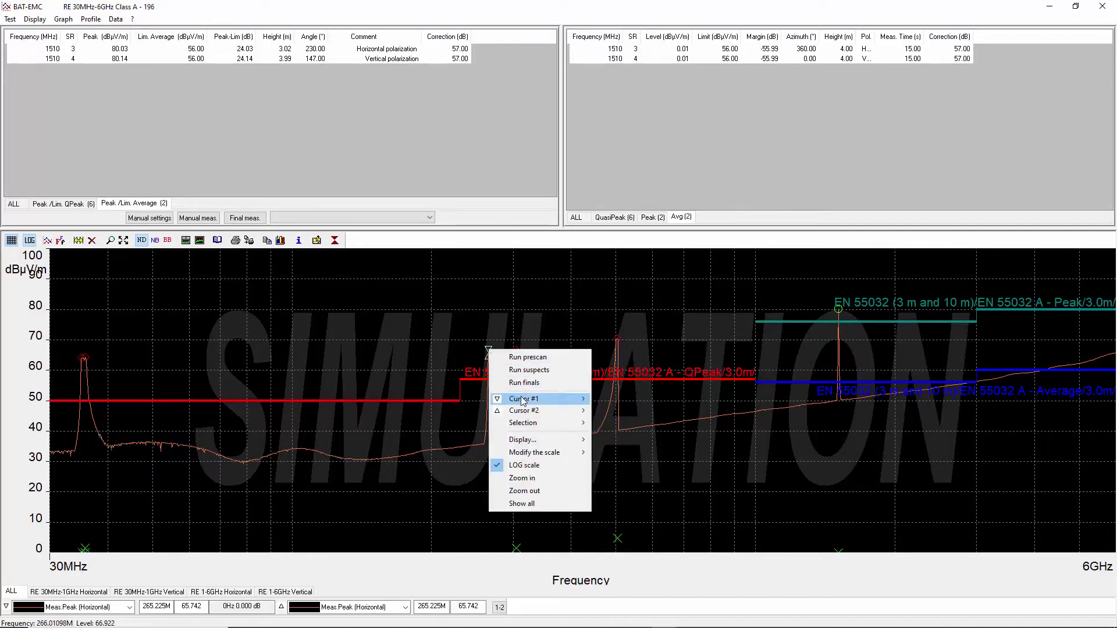
mouse_move(533, 401)
mouse_move(660, 452)
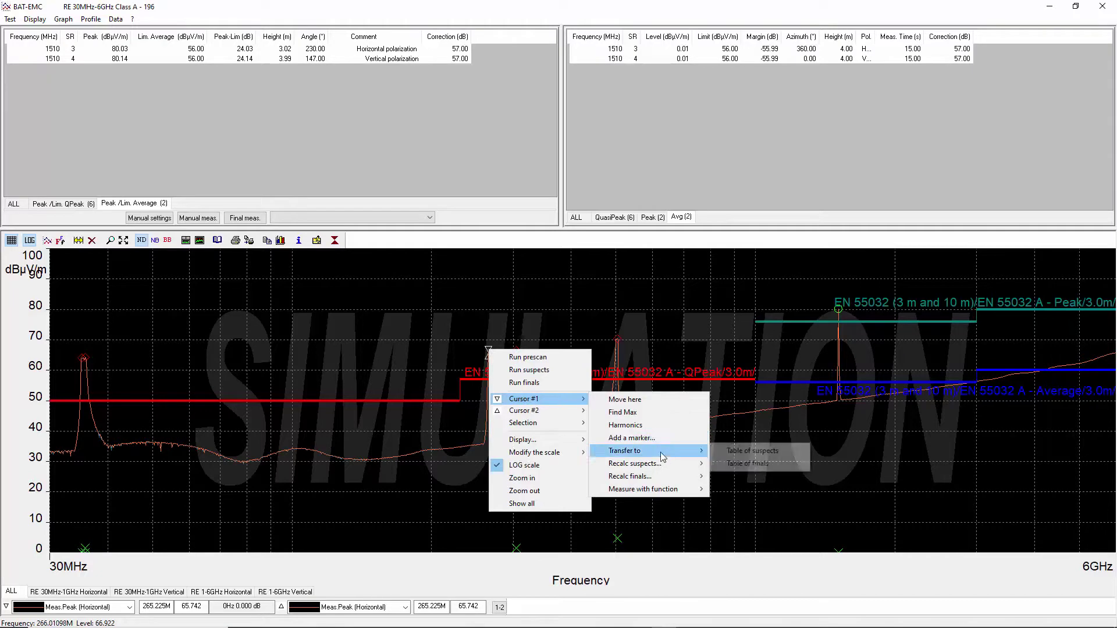
left_click(740, 454)
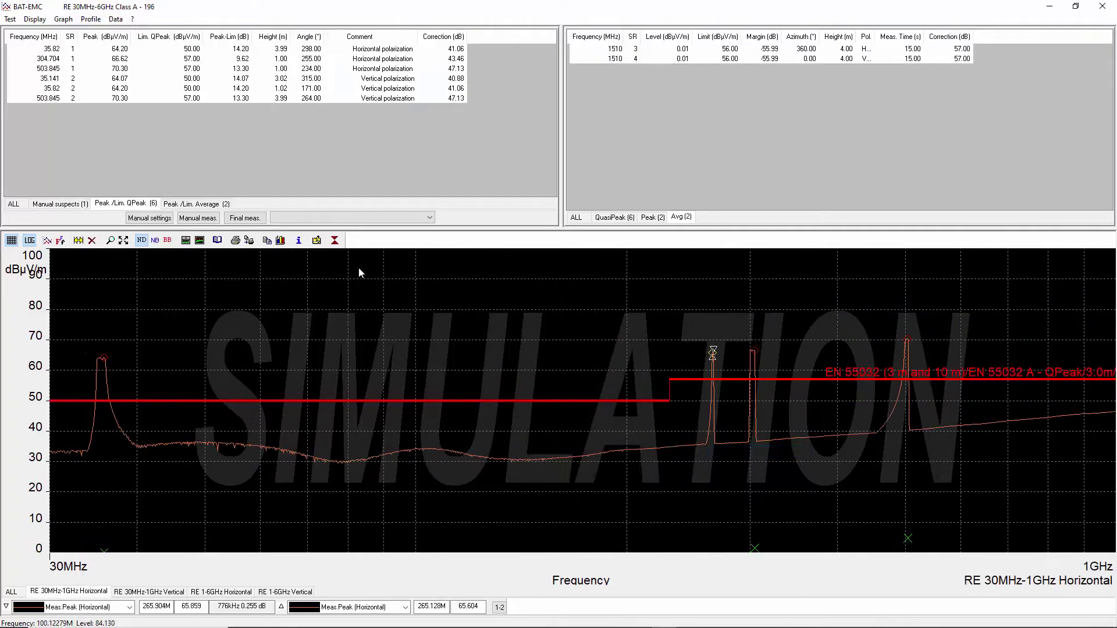
Review the manual suspects, Peak/Lim. QPeak and Peak/Lim. Average suspect tables
left_click(60, 203)
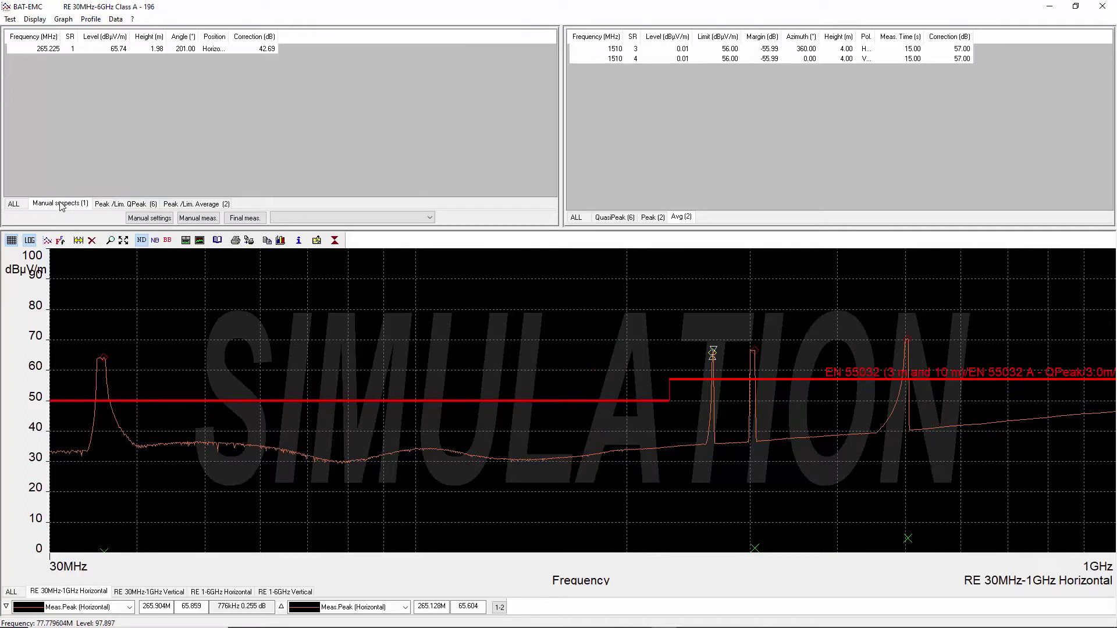
left_click(124, 204)
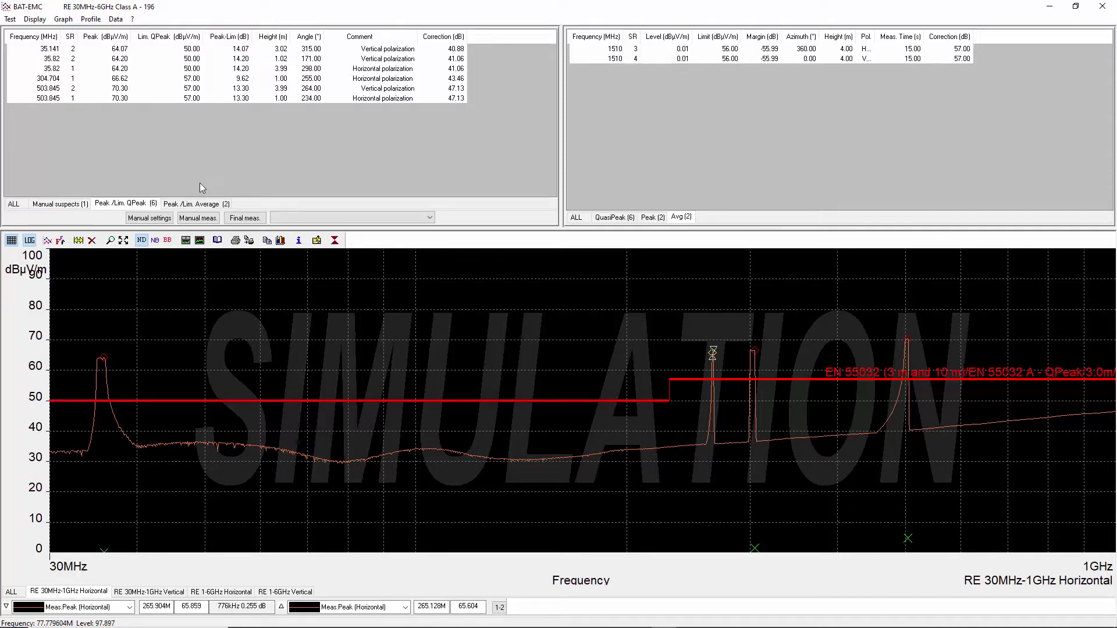
left_click(194, 206)
left_click(139, 202)
left_click(55, 206)
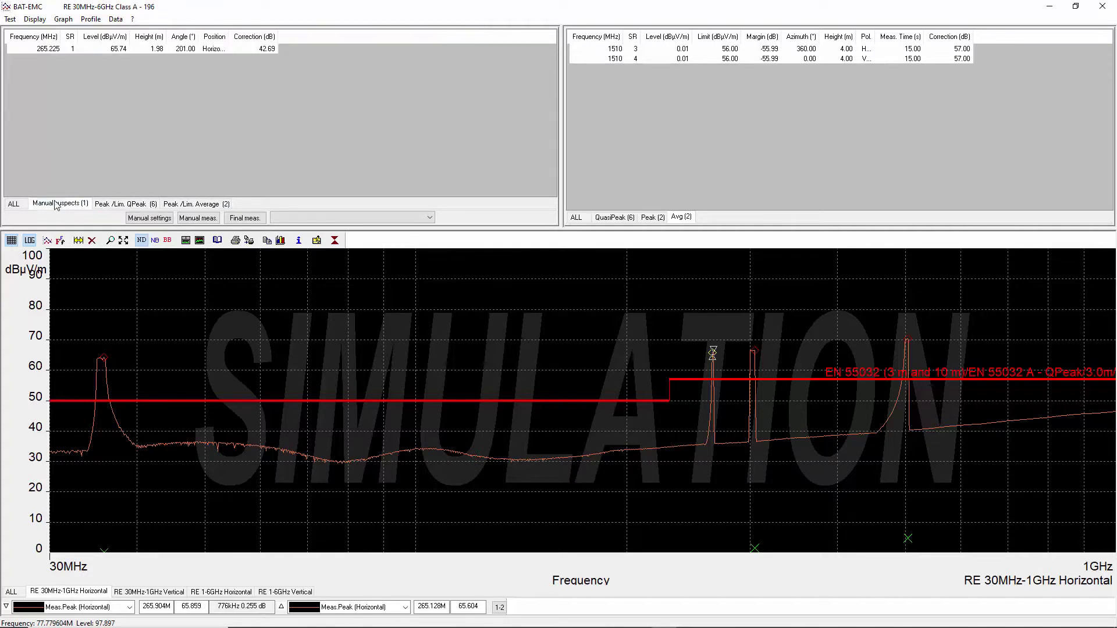
Open the Max Hold Manual measurement for the only manual suspect
left_click(76, 52)
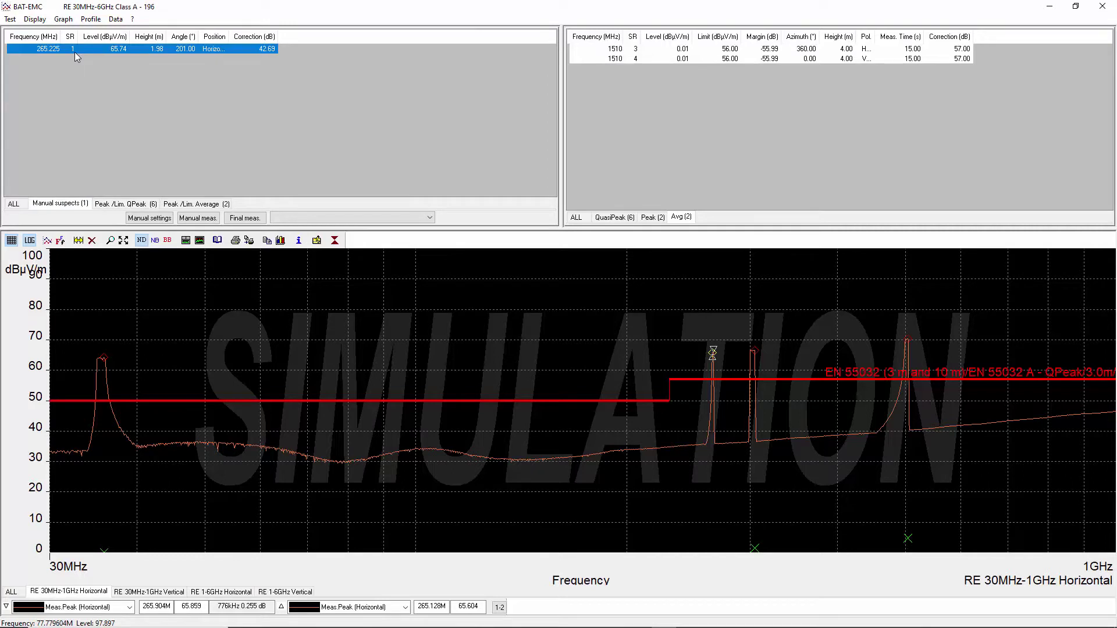
right_click(75, 51)
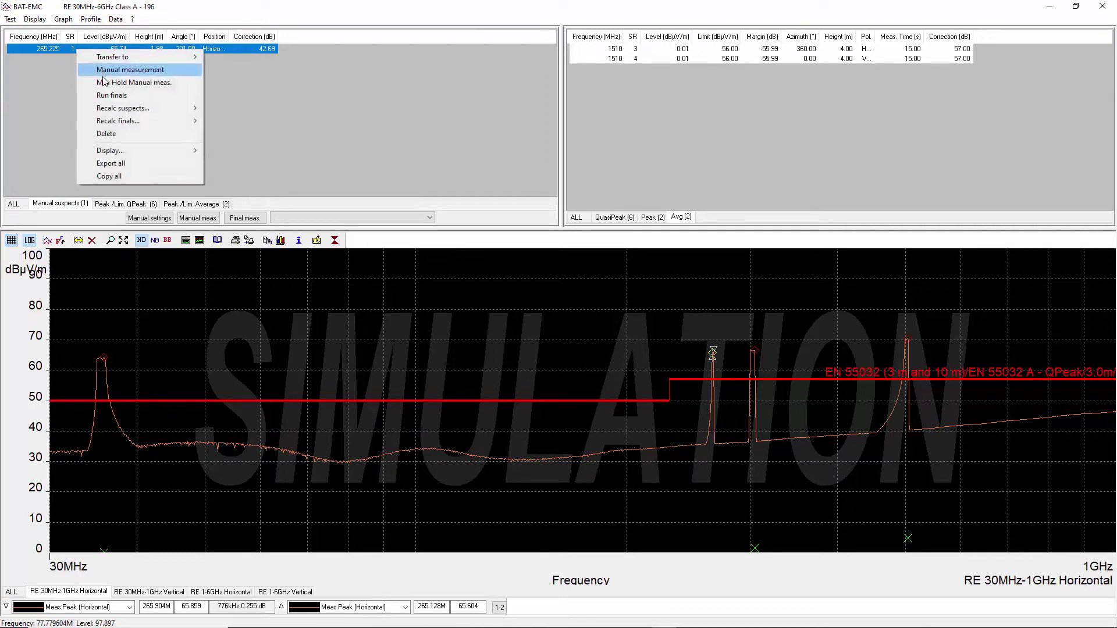
left_click(204, 219)
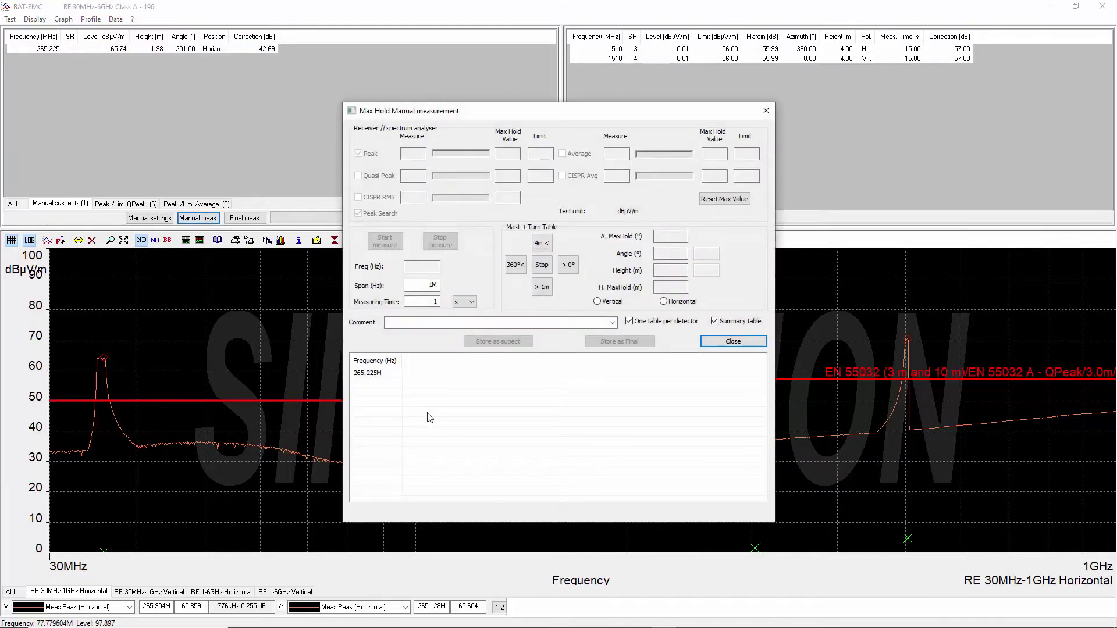
Load the 265.225M frequency, staying in simulation, and accept the RE 30 MHz - 40 GHz Virtual for demo setup with its Keysight receiver
double_click(376, 379)
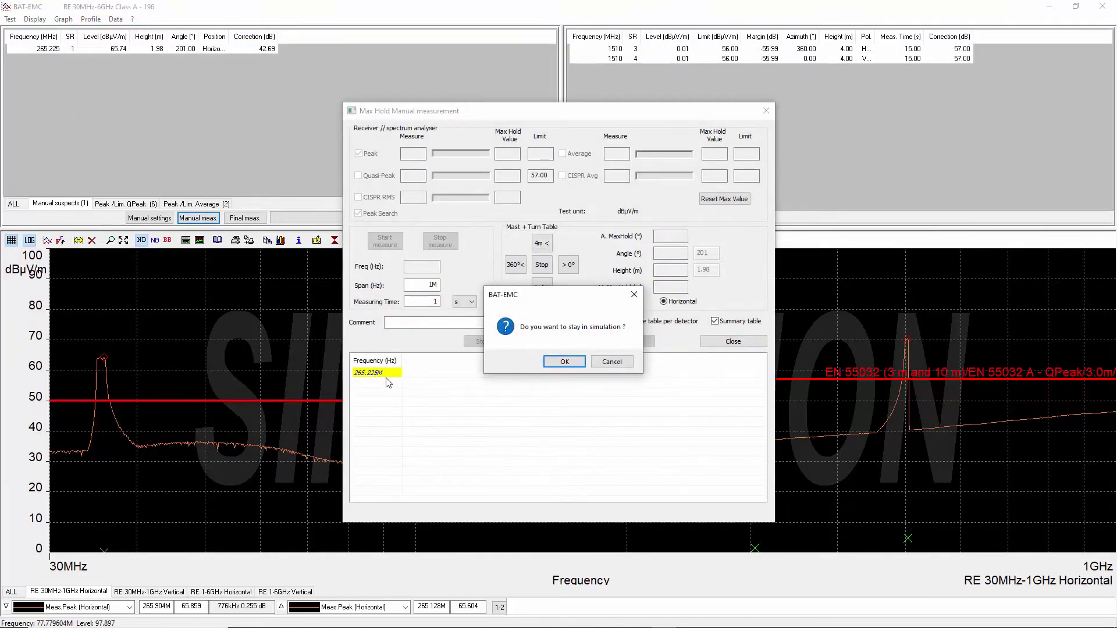
left_click(564, 362)
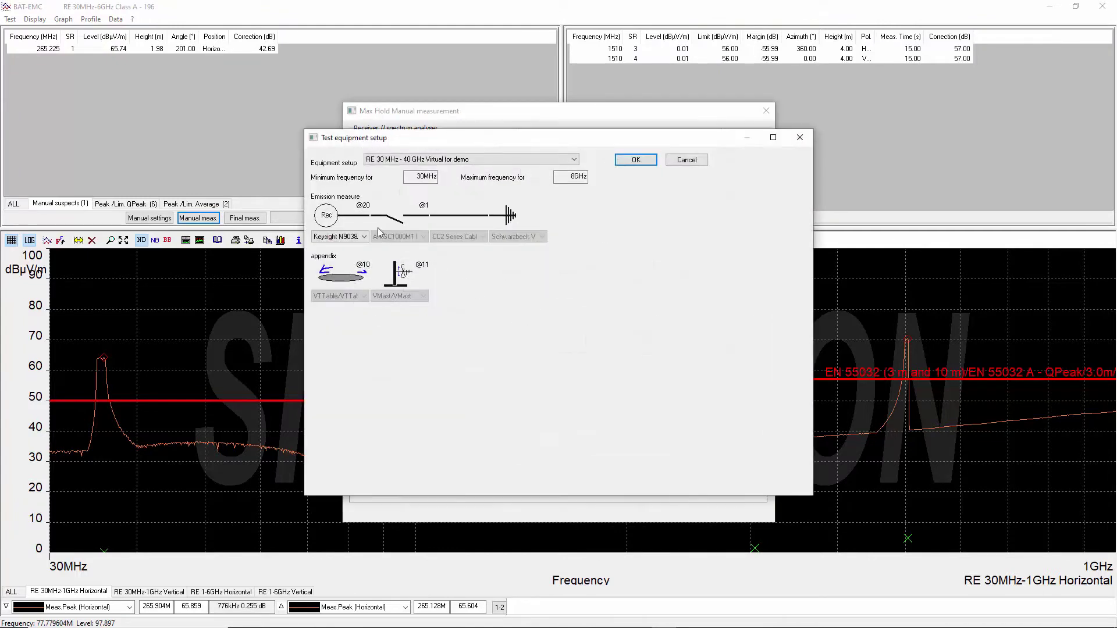
left_click(347, 239)
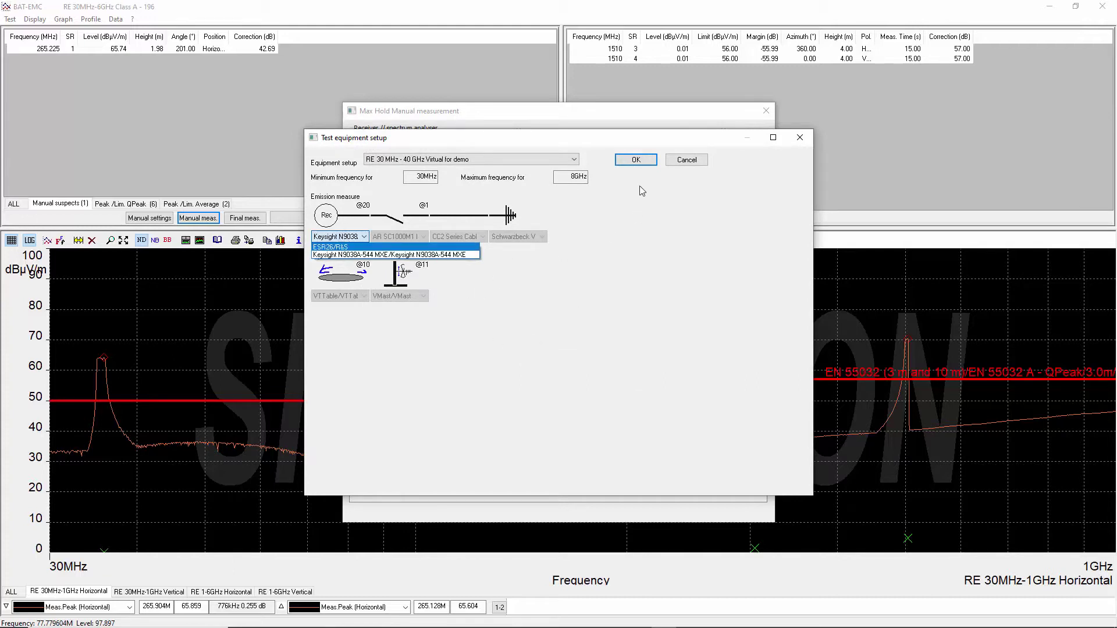
left_click(637, 162)
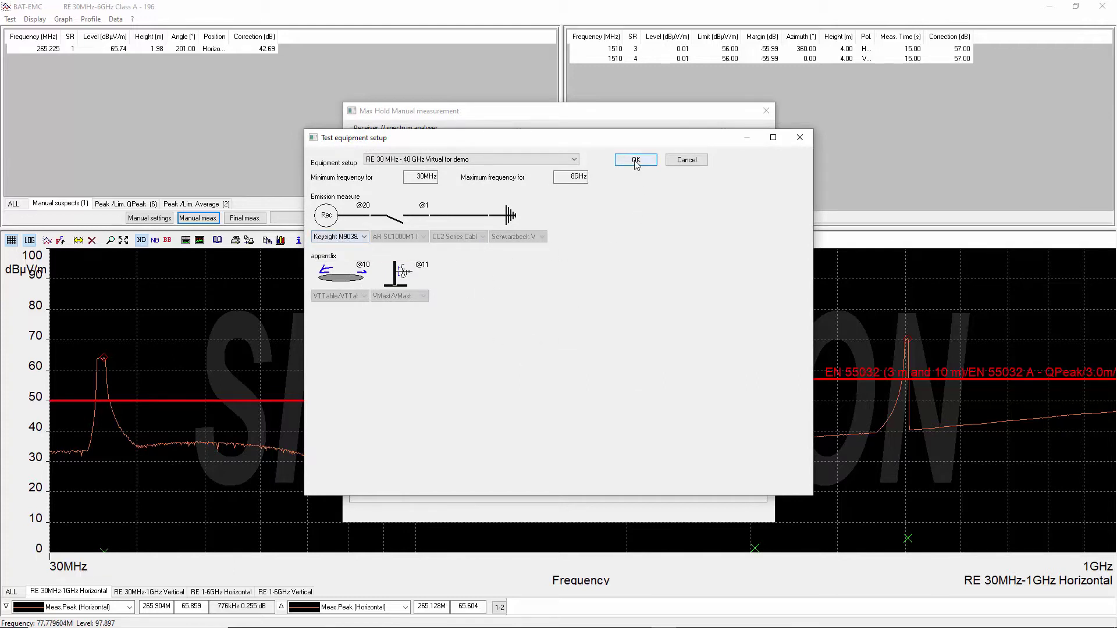
left_click(636, 160)
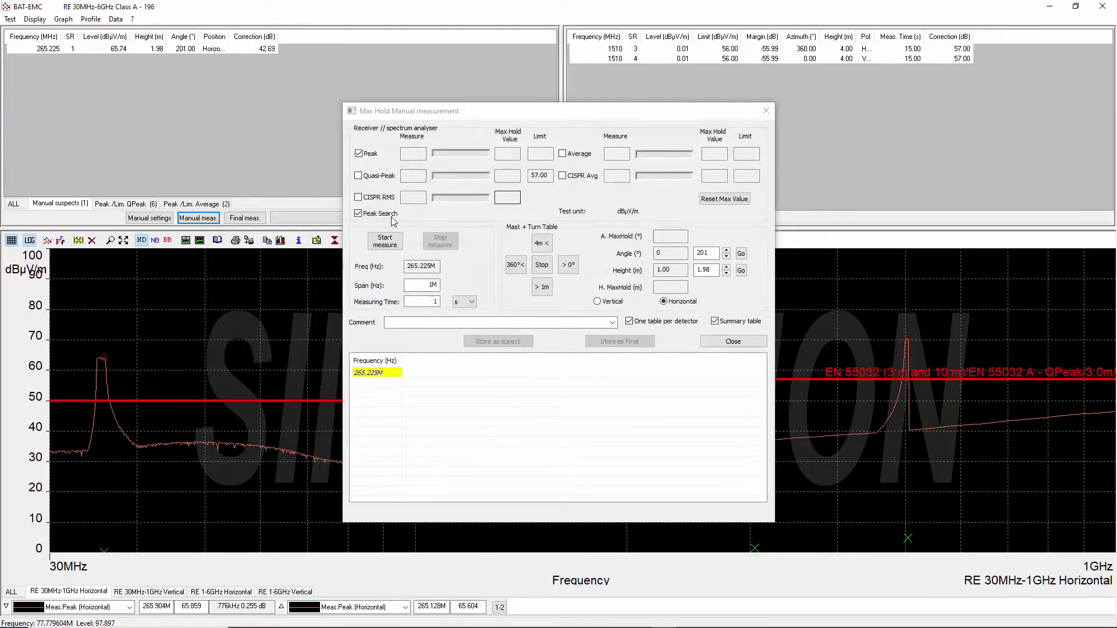
Disable Peak Search and set the span to 120k and the measuring time to 10 ms
left_click(359, 214)
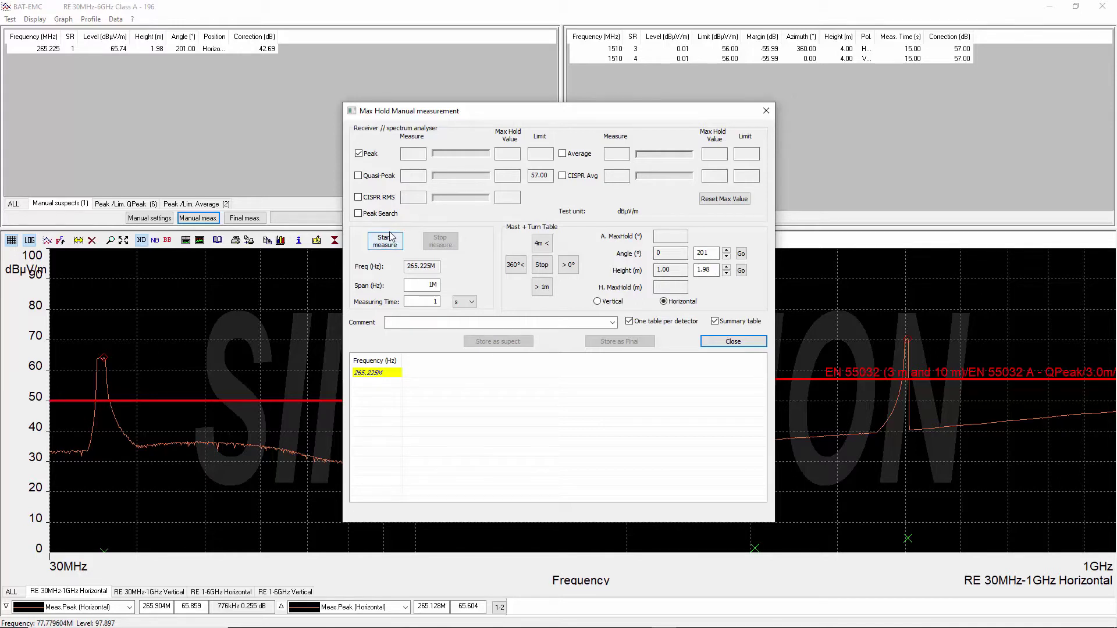
double_click(431, 284)
type("120k")
left_click(472, 302)
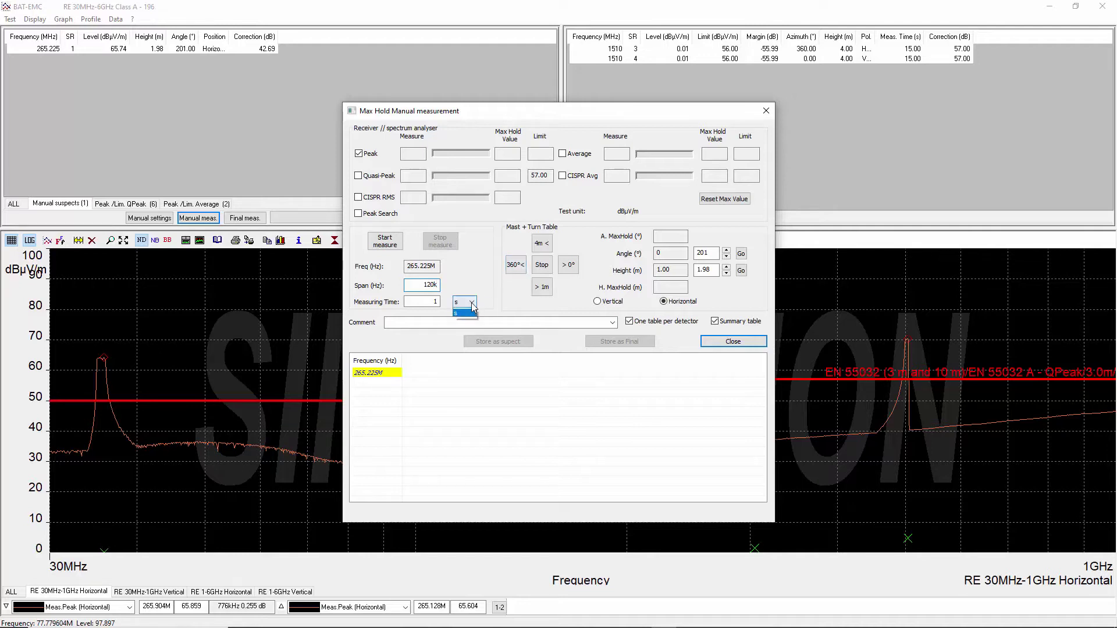
left_click(468, 318)
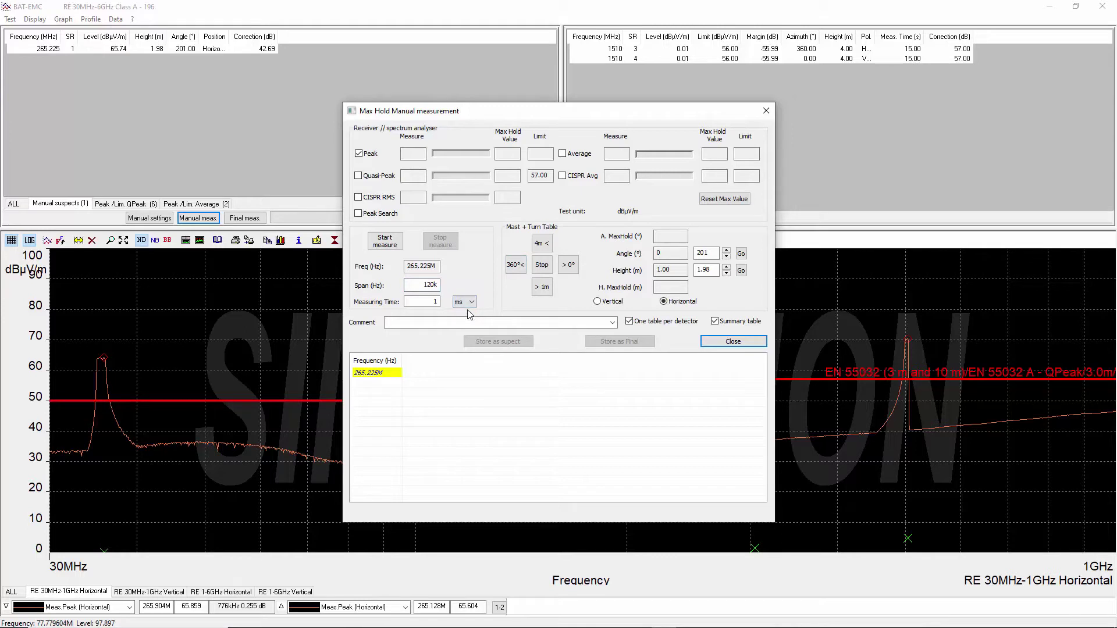
left_click(438, 302)
type("0")
Start the peak measurement and rotate the turntable to 360°, checking the max hold value and its angle
left_click(396, 241)
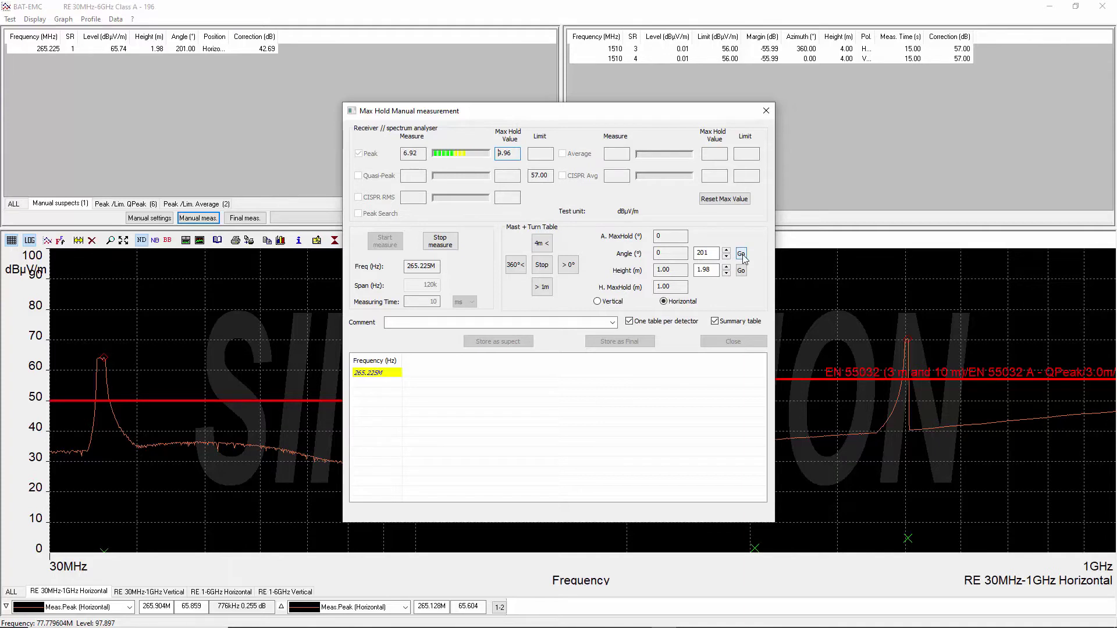
left_click_drag(712, 252, 688, 253)
type("360")
left_click(741, 254)
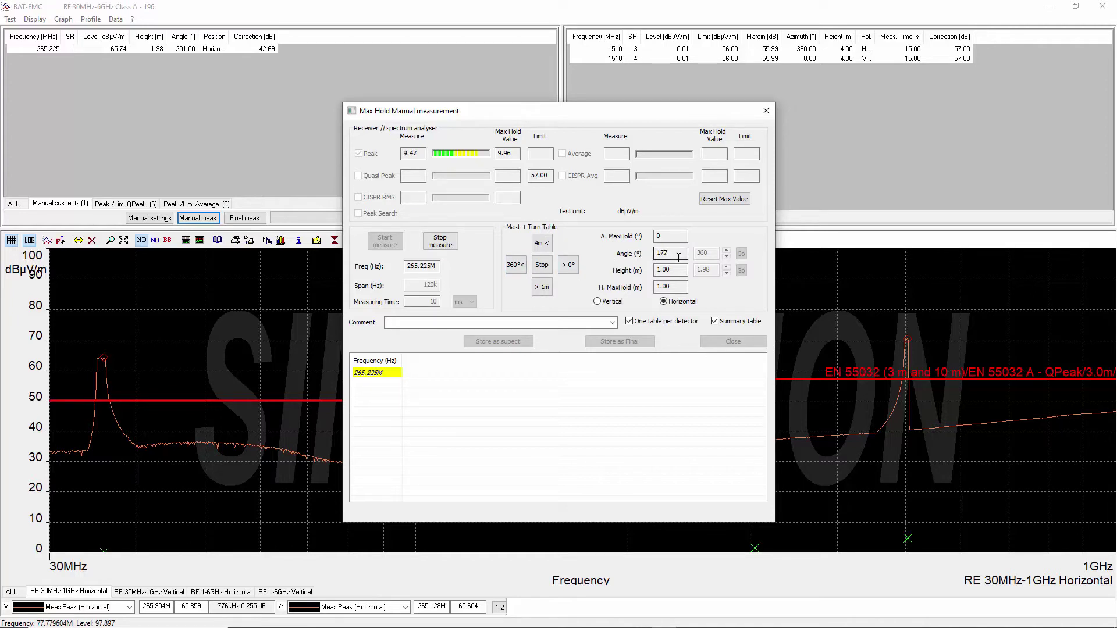
double_click(513, 152)
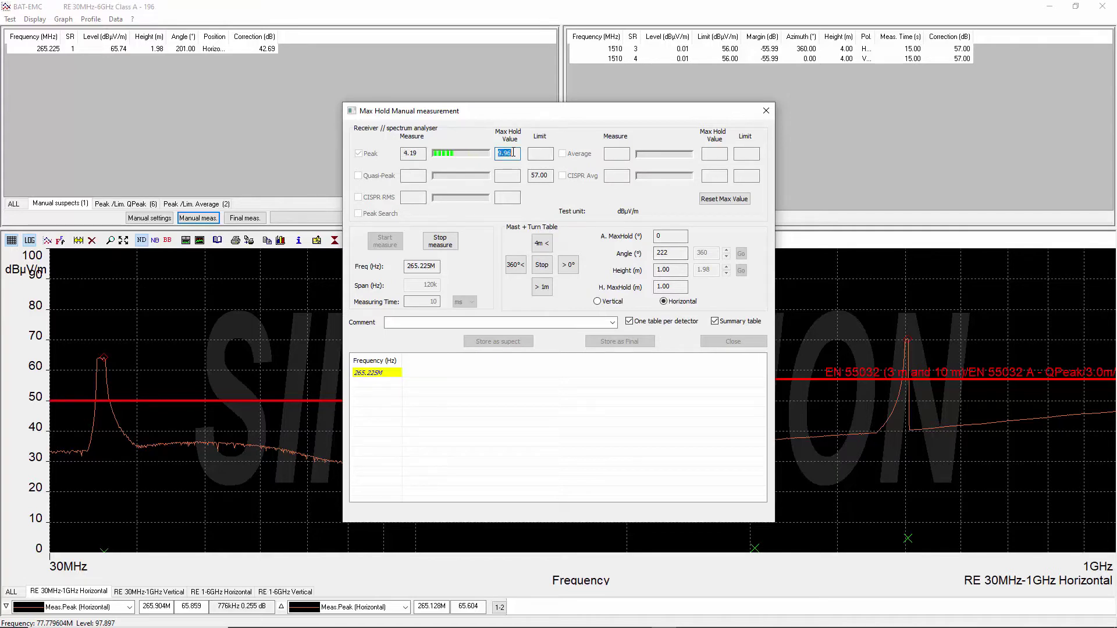
left_click(658, 236)
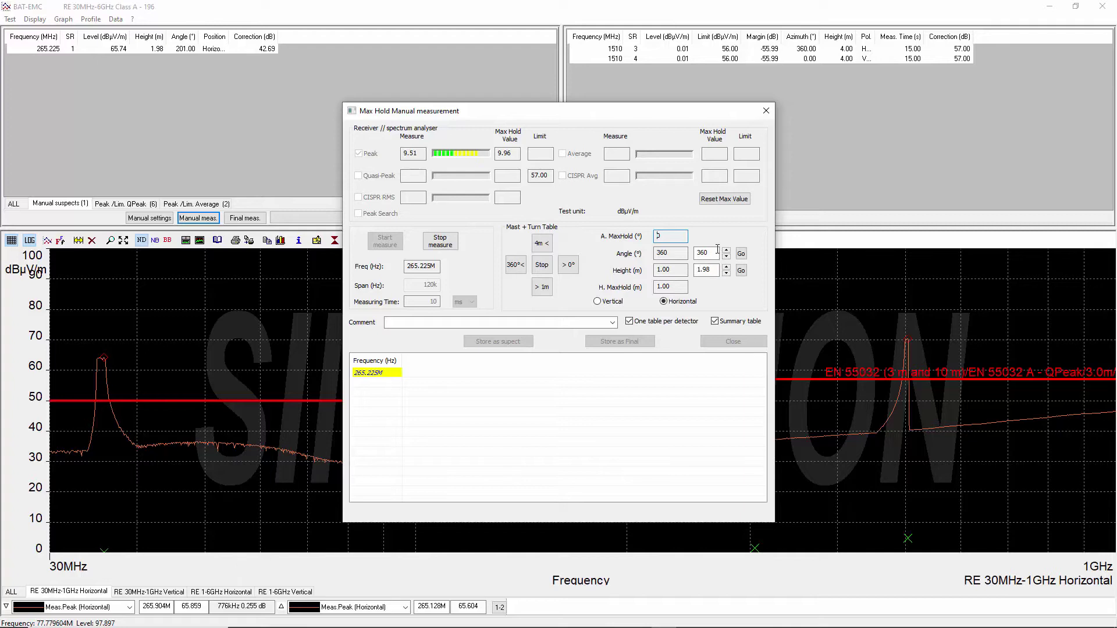
Return the turntable to 0° and raise the antenna mast to 4 m while measuring
double_click(706, 253)
left_click(569, 267)
left_click_drag(714, 275, 693, 273)
type("4")
left_click(742, 275)
Lower the antenna mast towards 1 m while the peak measurement runs
left_click(711, 270)
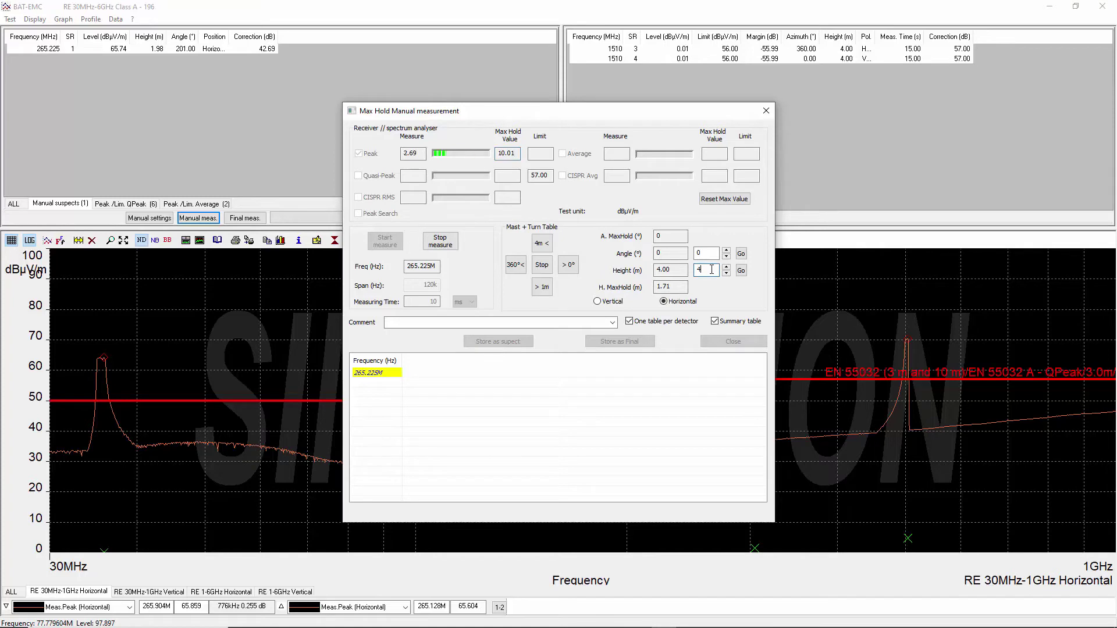
left_click(544, 290)
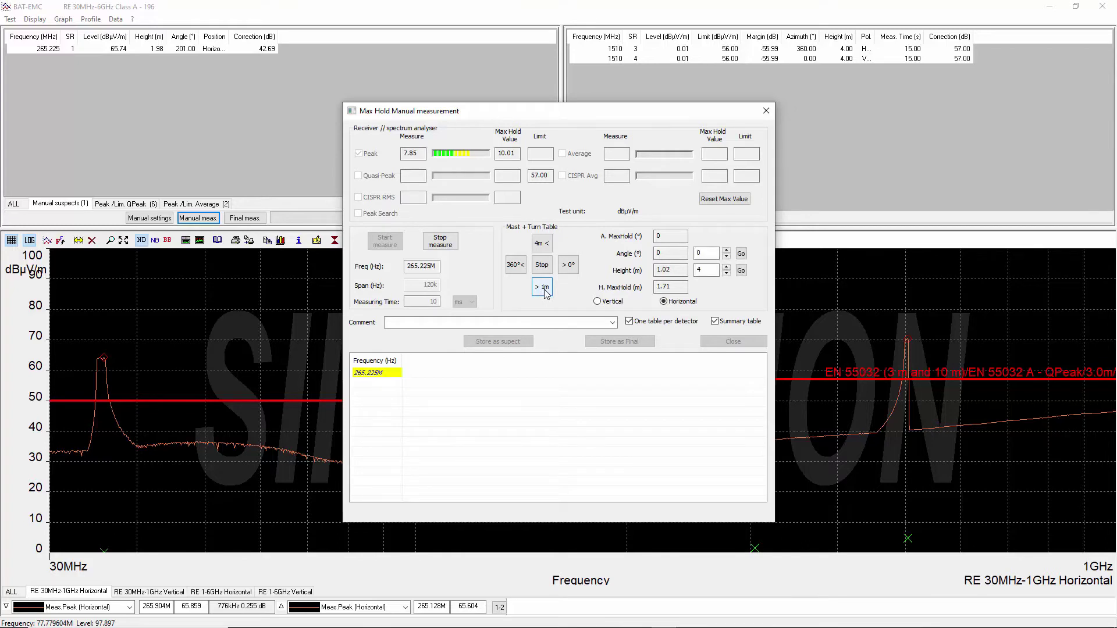
left_click(542, 287)
Move the mast to the max hold height of 1.71 m and stop the peak measurement
double_click(705, 270)
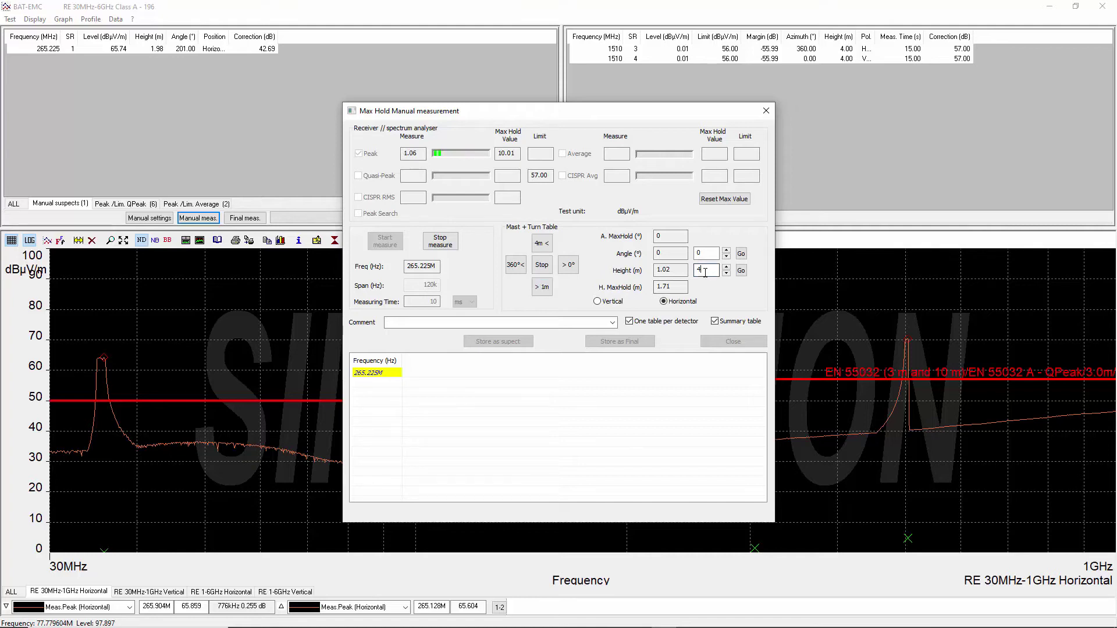
type("1.71")
left_click(743, 272)
left_click(446, 247)
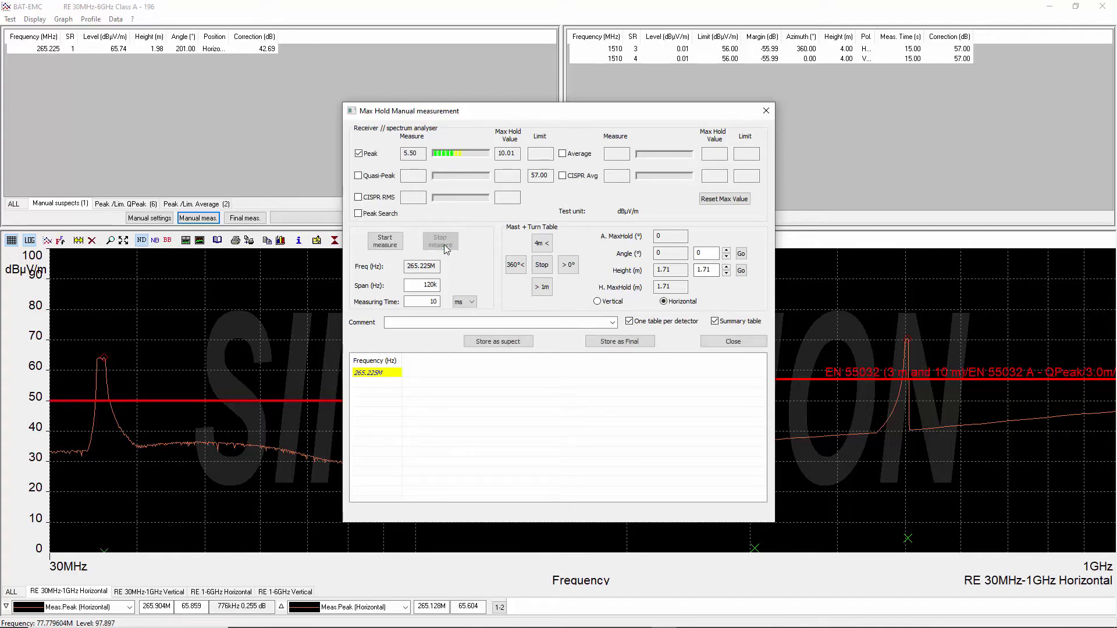
Switch the detector from Peak to Quasi-Peak with Peak Search enabled, and set the measuring time to 15 s
left_click(360, 155)
left_click(368, 178)
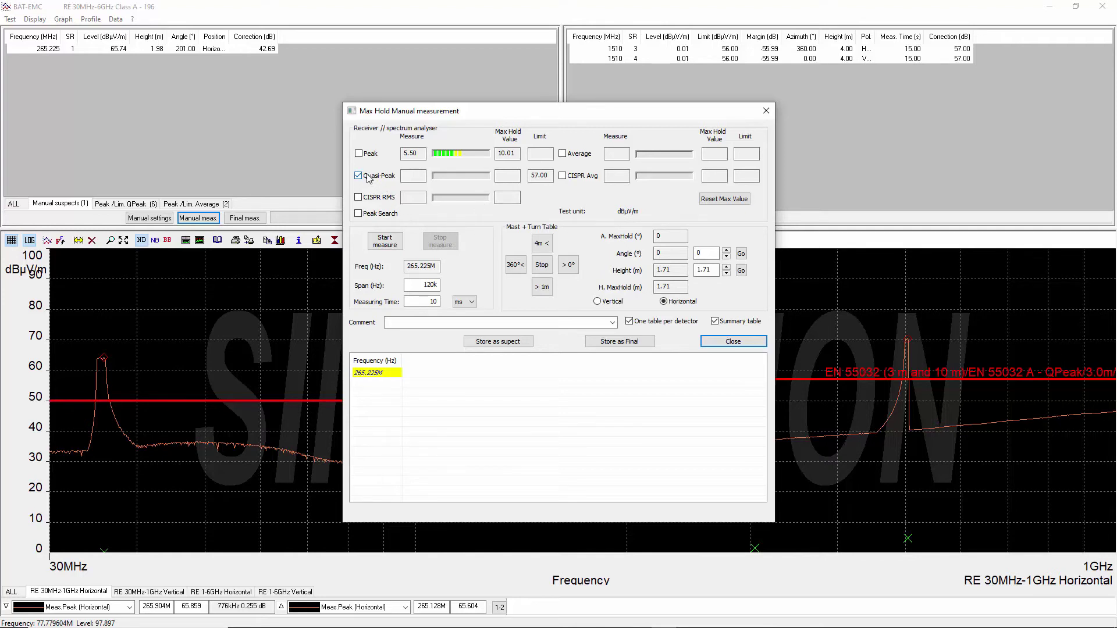
left_click(359, 215)
left_click(468, 302)
left_click(465, 323)
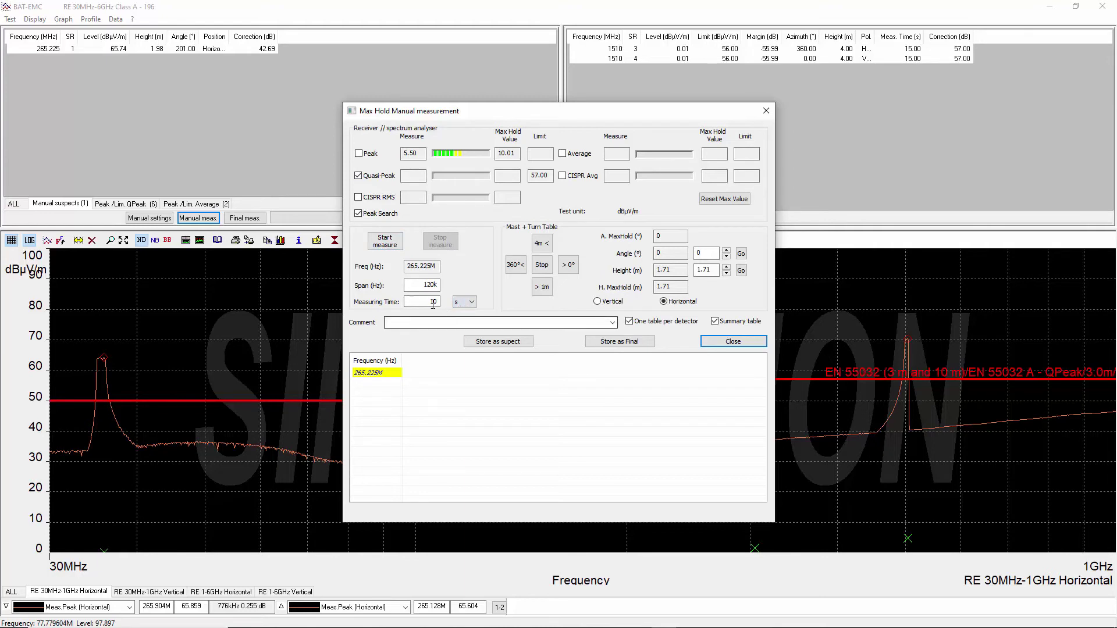
double_click(433, 301)
type("1")
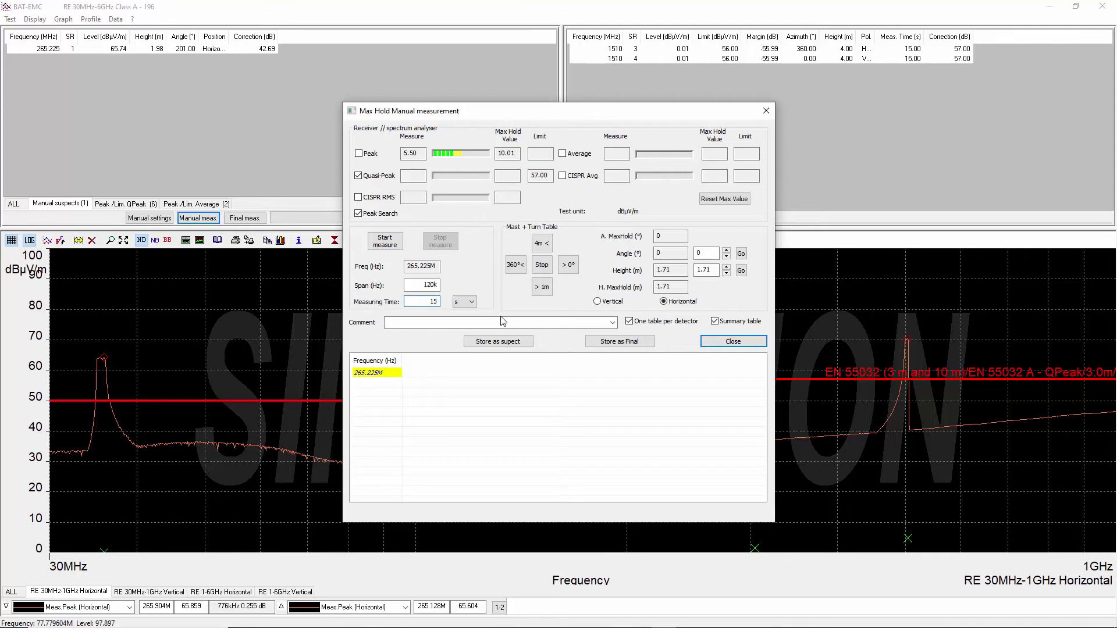
Run the quasi-peak measurement, store the result as final, and close the manual measurement
left_click(378, 244)
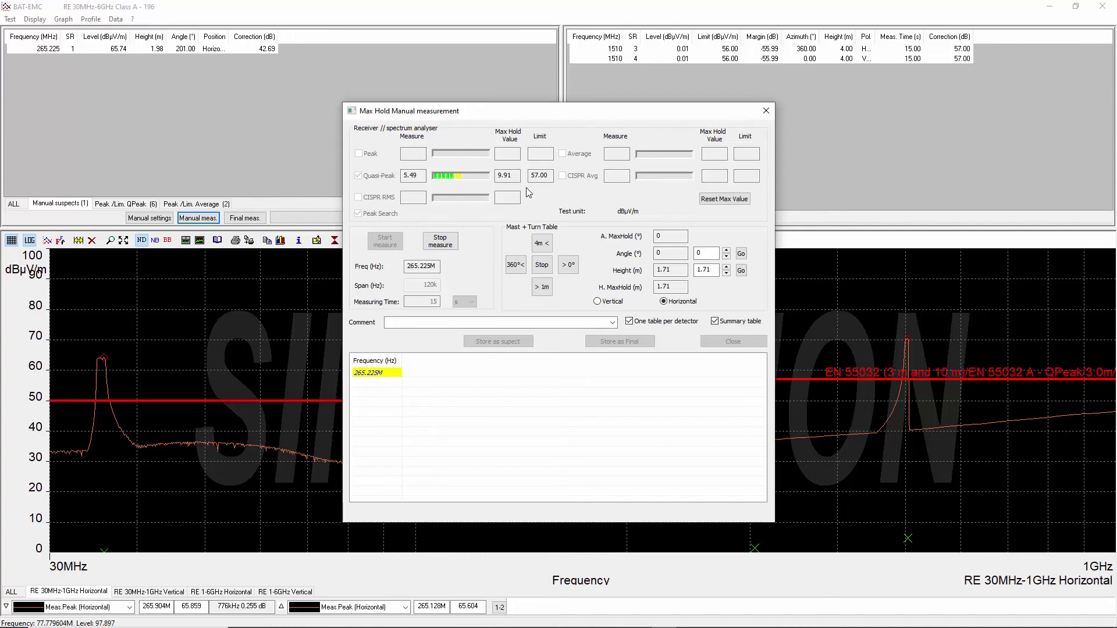
left_click(447, 244)
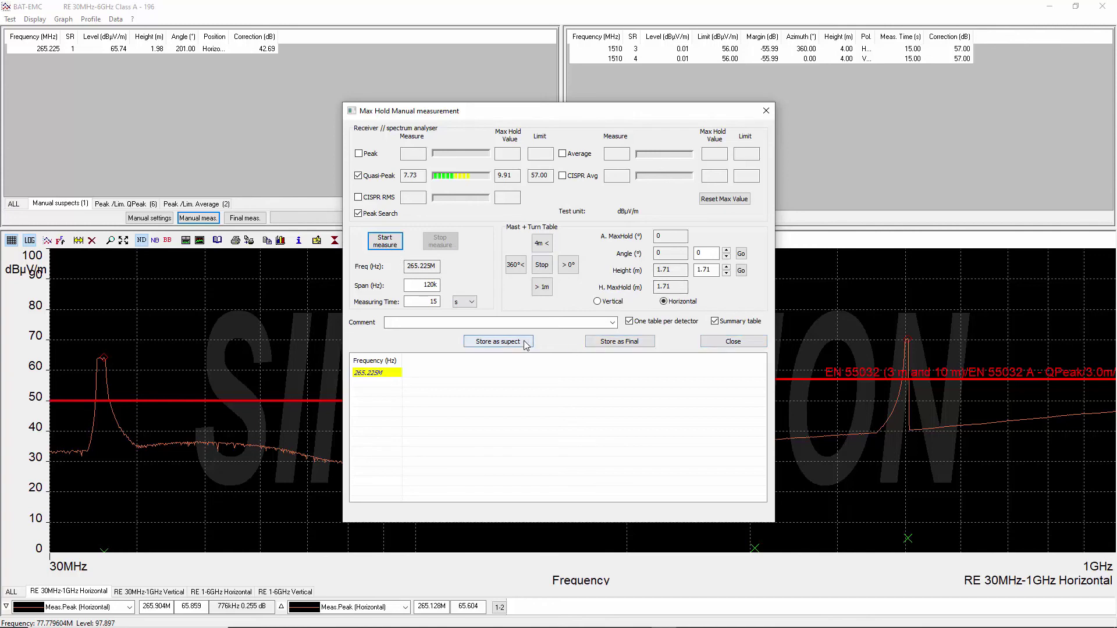
left_click(602, 348)
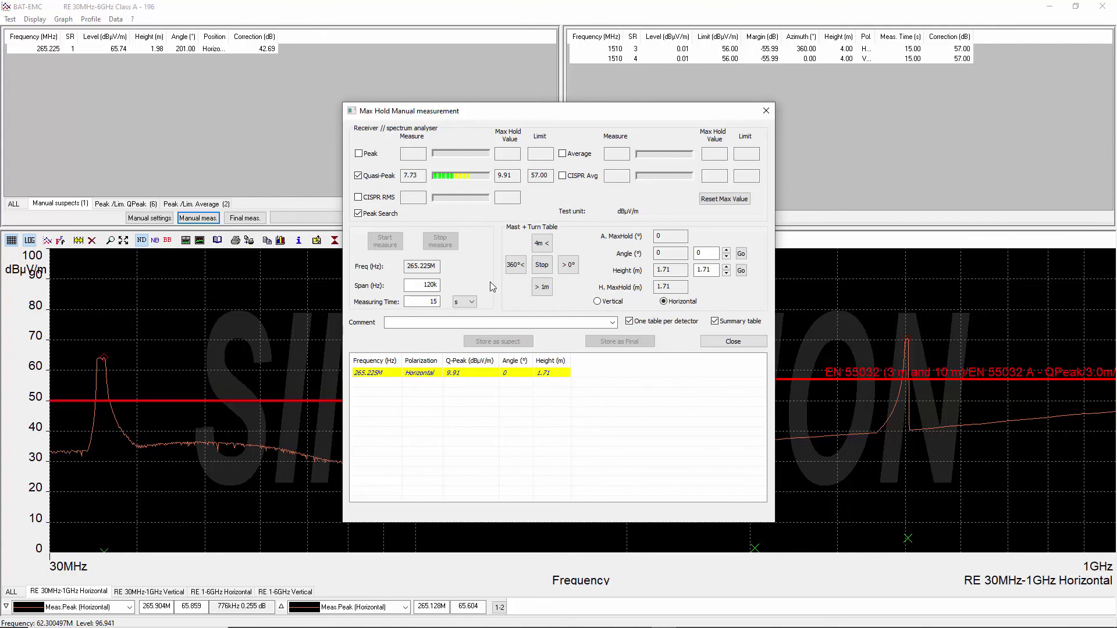
left_click(724, 343)
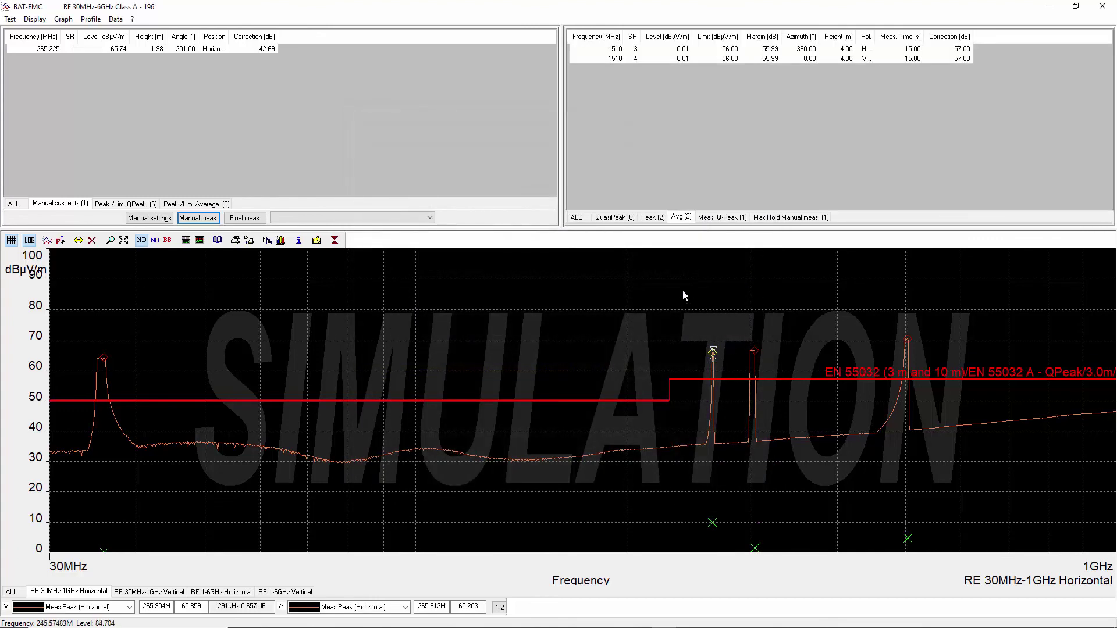
Check the final results tables, ending on the Max Hold Manual meas. table
left_click(581, 220)
left_click(607, 218)
left_click(651, 217)
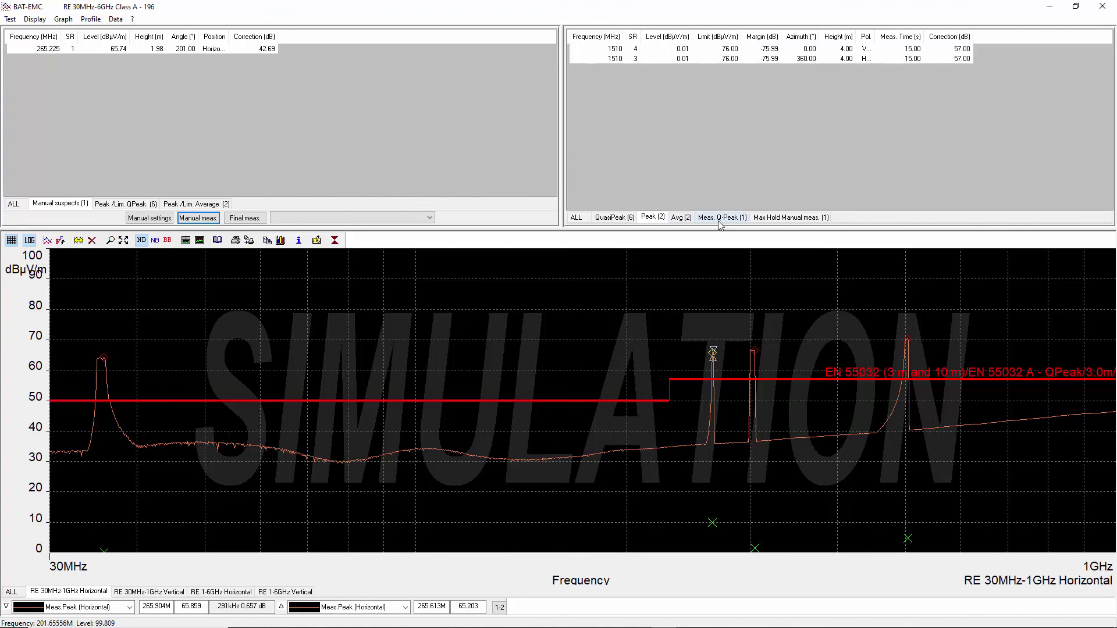
left_click(785, 219)
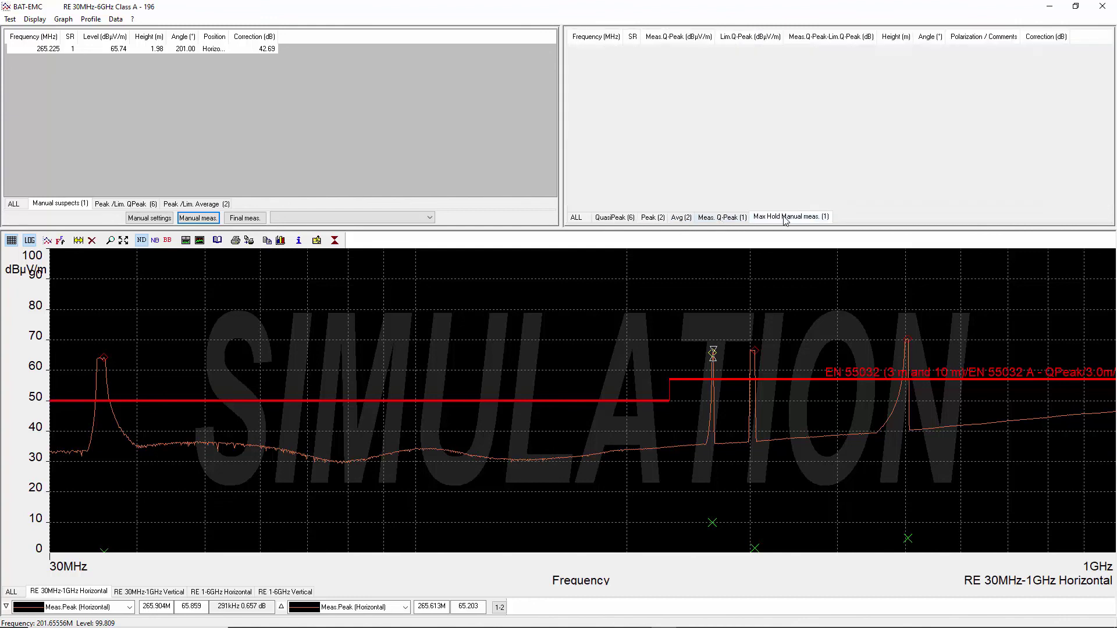